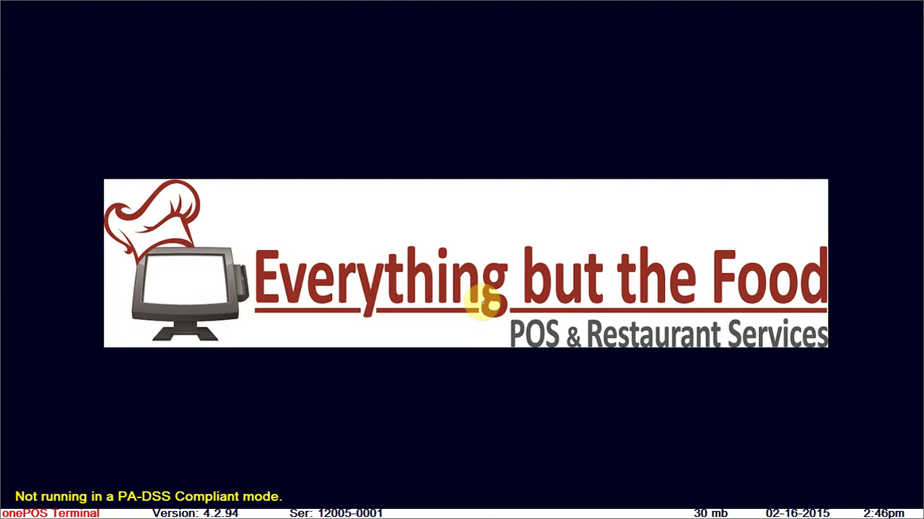
Sign in with the employee ID to reach the Manager Menu
{"action": "left_click", "coordinate": [485, 299]}
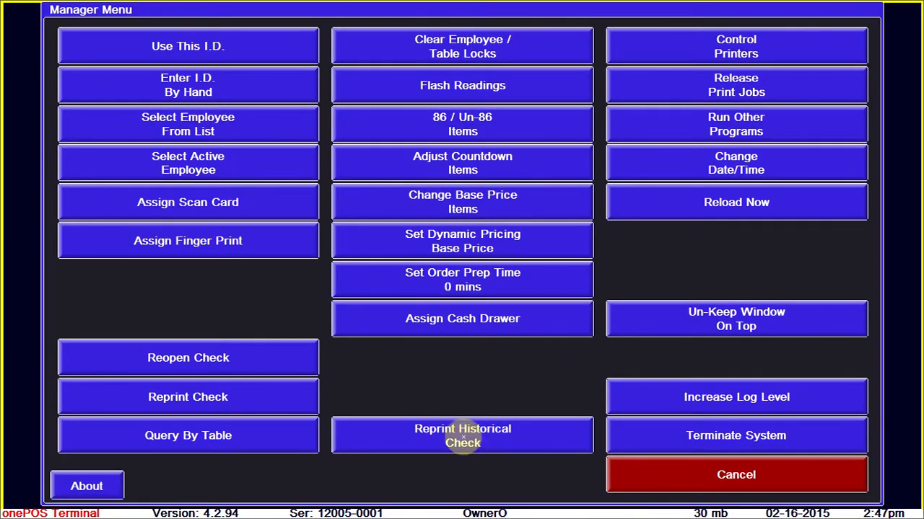
Start Reprint Historical Check and clear the preset journal date of 02-15-2015
{"action": "left_click", "coordinate": [463, 436]}
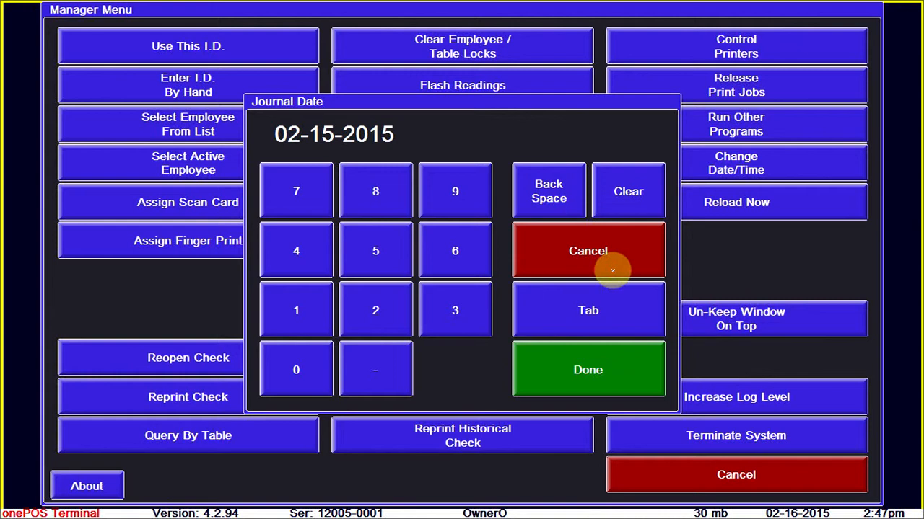
{"action": "left_click", "coordinate": [627, 191]}
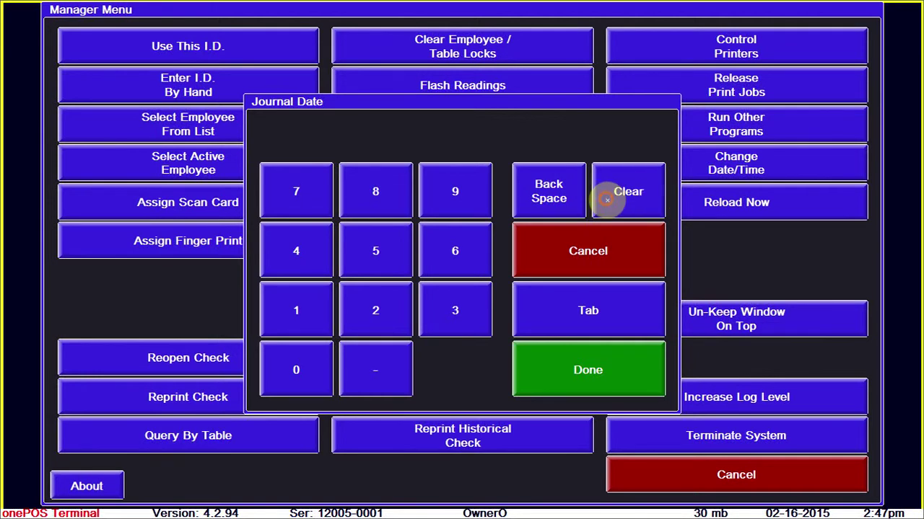
Key in the journal date 11-15-2014 on the keypad
{"action": "left_click", "coordinate": [320, 316]}
{"action": "left_click", "coordinate": [372, 378]}
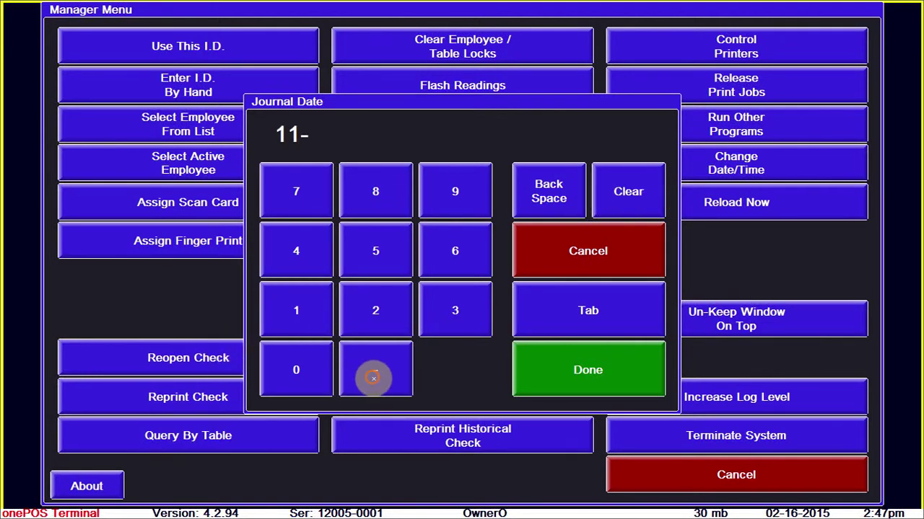
{"action": "left_click", "coordinate": [314, 310]}
{"action": "left_click", "coordinate": [375, 250]}
{"action": "left_click", "coordinate": [375, 369]}
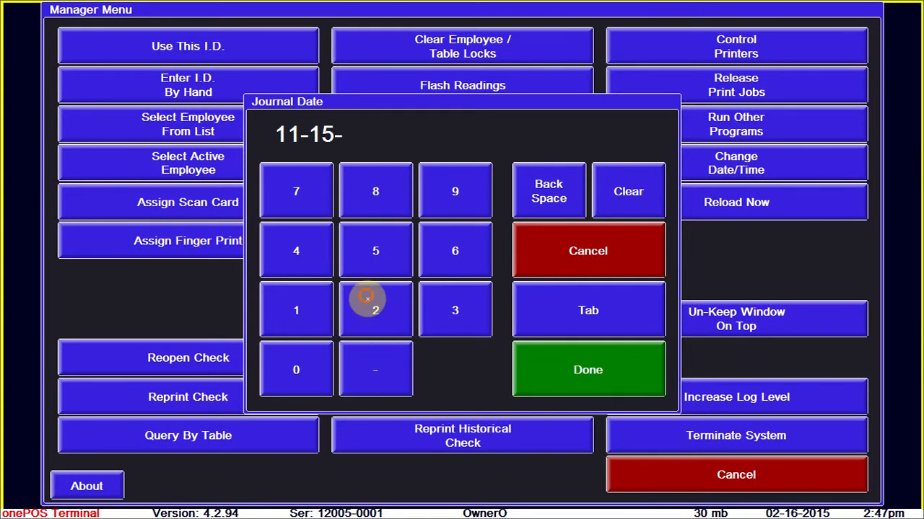
{"action": "left_click", "coordinate": [375, 310]}
{"action": "left_click", "coordinate": [296, 369]}
{"action": "left_click", "coordinate": [296, 310]}
{"action": "left_click", "coordinate": [296, 259]}
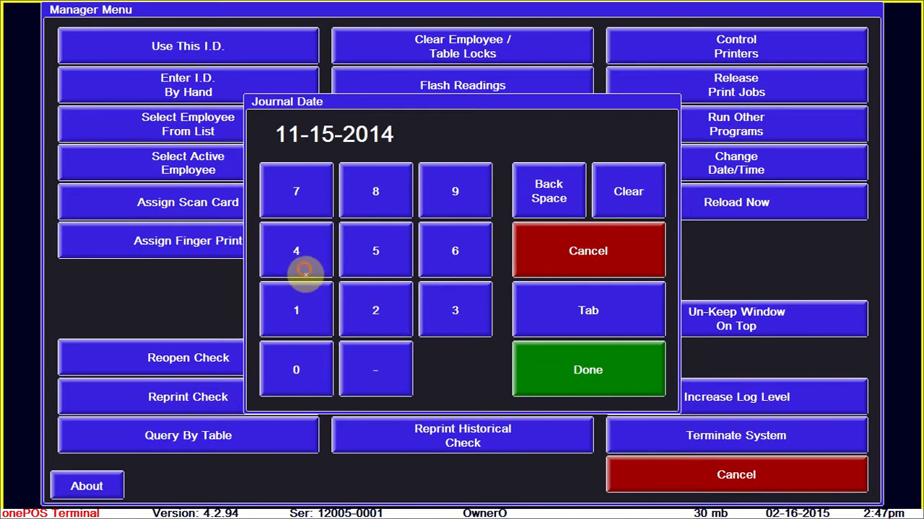
Confirm the date to list its tickets and page to the next set of them
{"action": "left_click", "coordinate": [588, 369]}
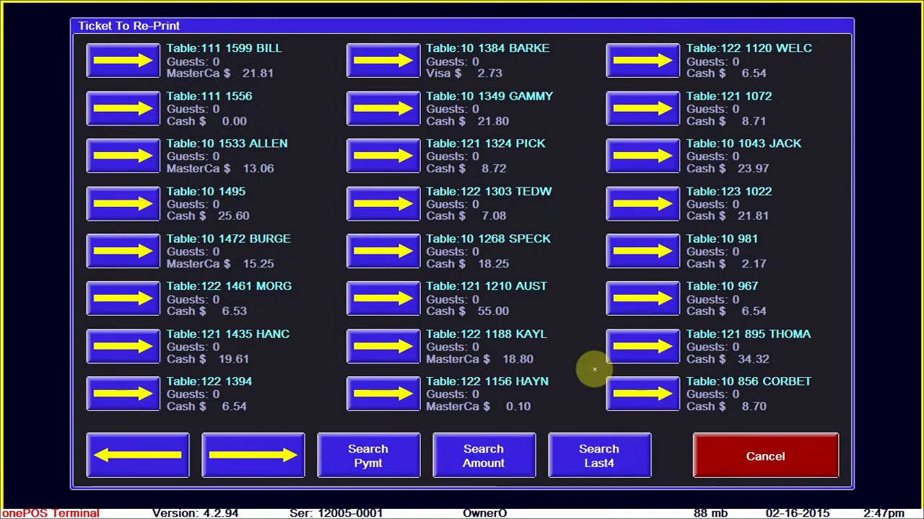
{"action": "left_click", "coordinate": [265, 462]}
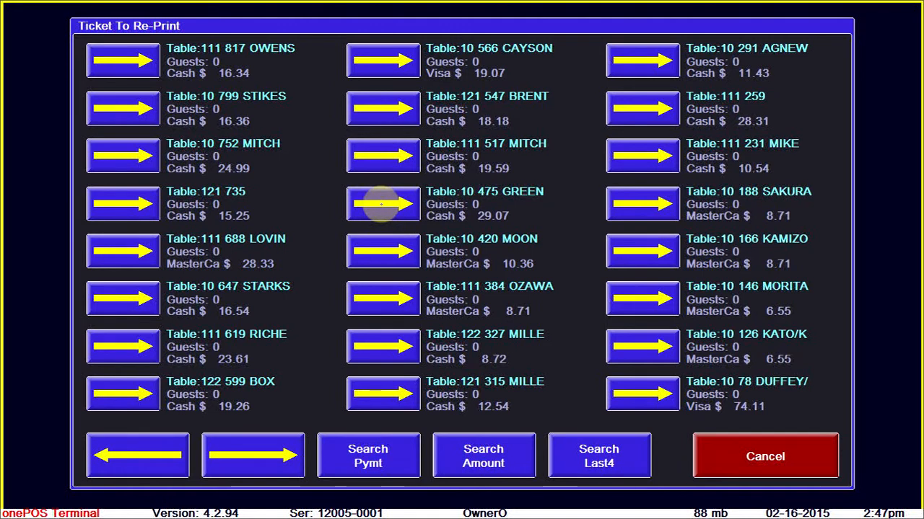
Choose the Table:10 475 GREEN ticket, then cancel out of the email keyboard
{"action": "left_click", "coordinate": [381, 204]}
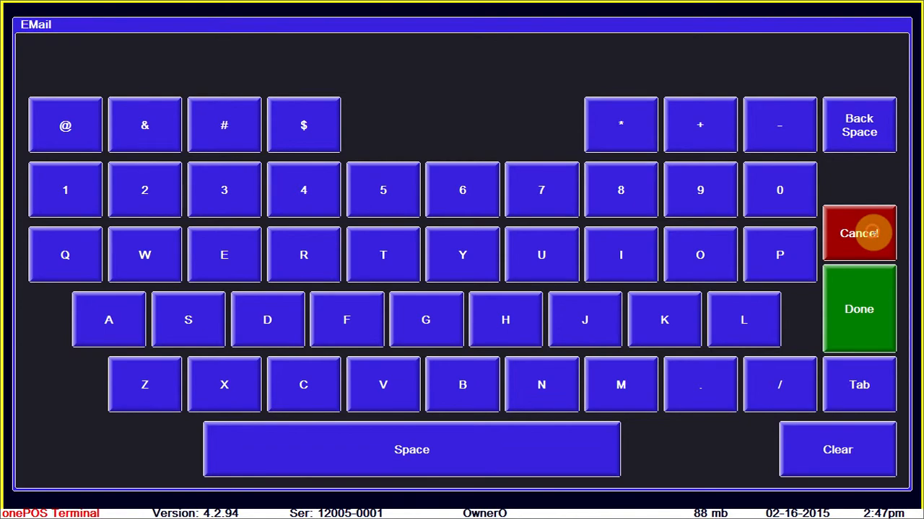
{"action": "left_click", "coordinate": [859, 233]}
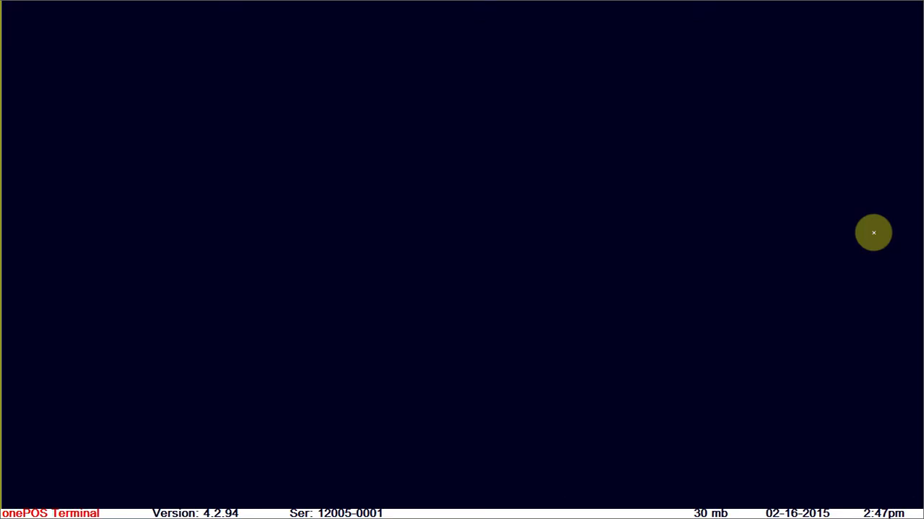